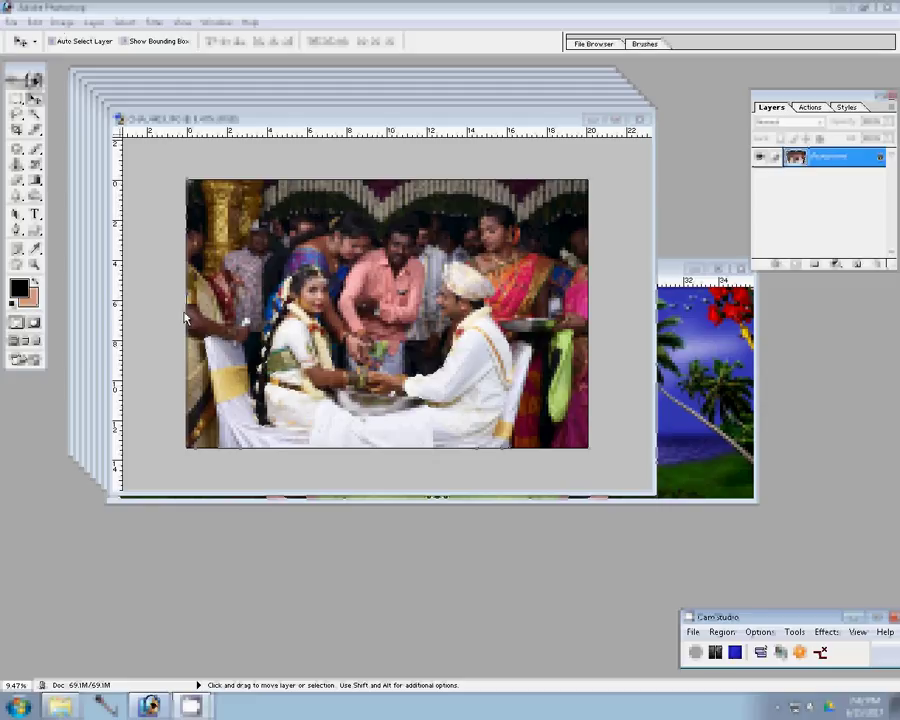
Resize the first ceremony photo to 8 inches wide in Image Size
{"action": "left_click", "coordinate": [34, 22]}
{"action": "mouse_move", "coordinate": [93, 22]}
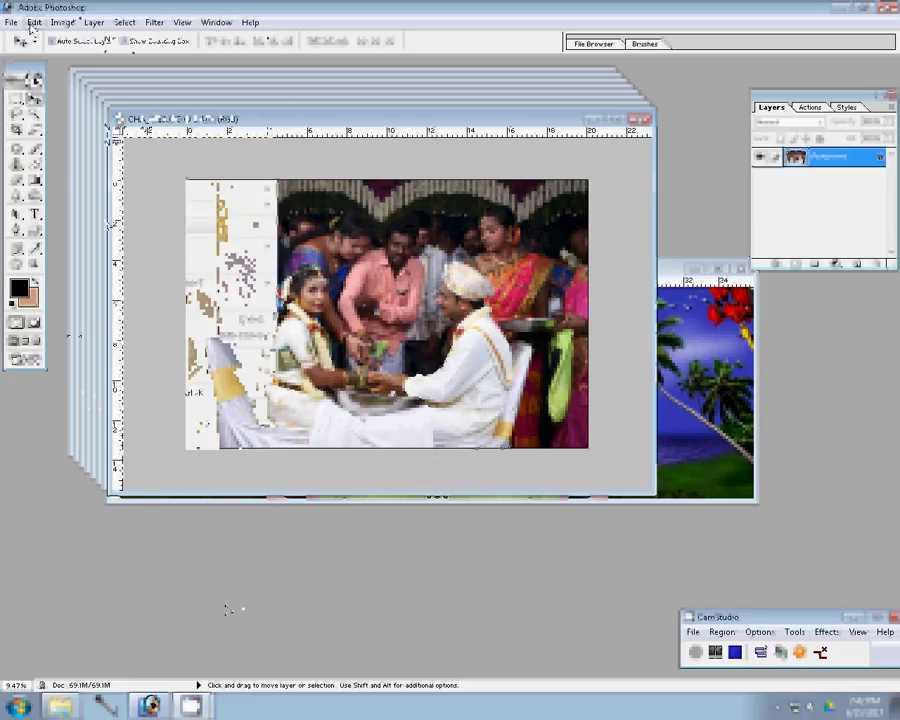
{"action": "key", "text": "ctrl+alt+i"}
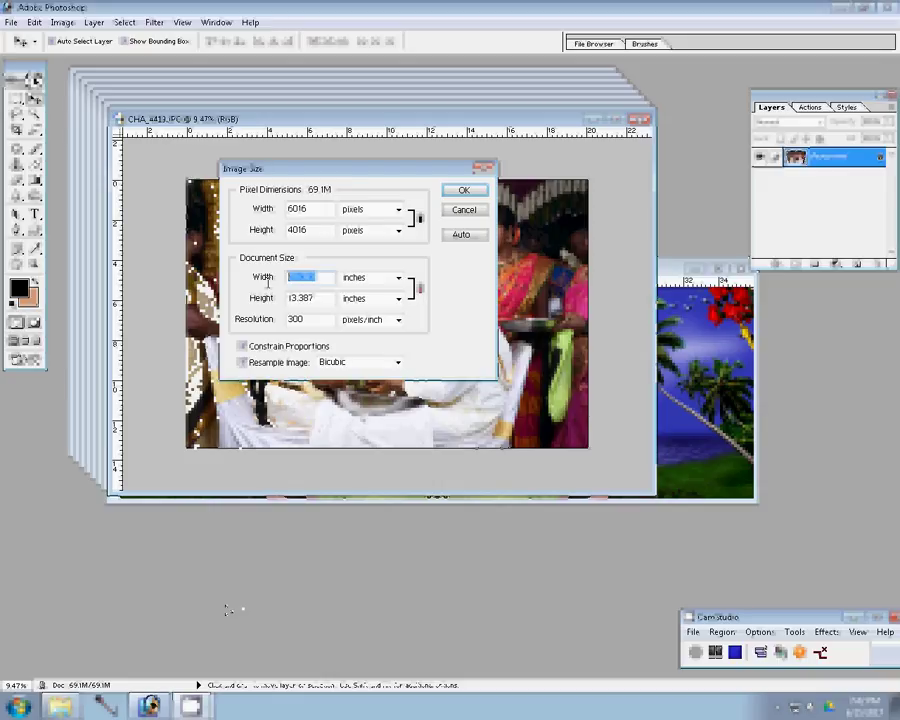
{"action": "type", "text": "8"}
{"action": "left_click", "coordinate": [461, 191]}
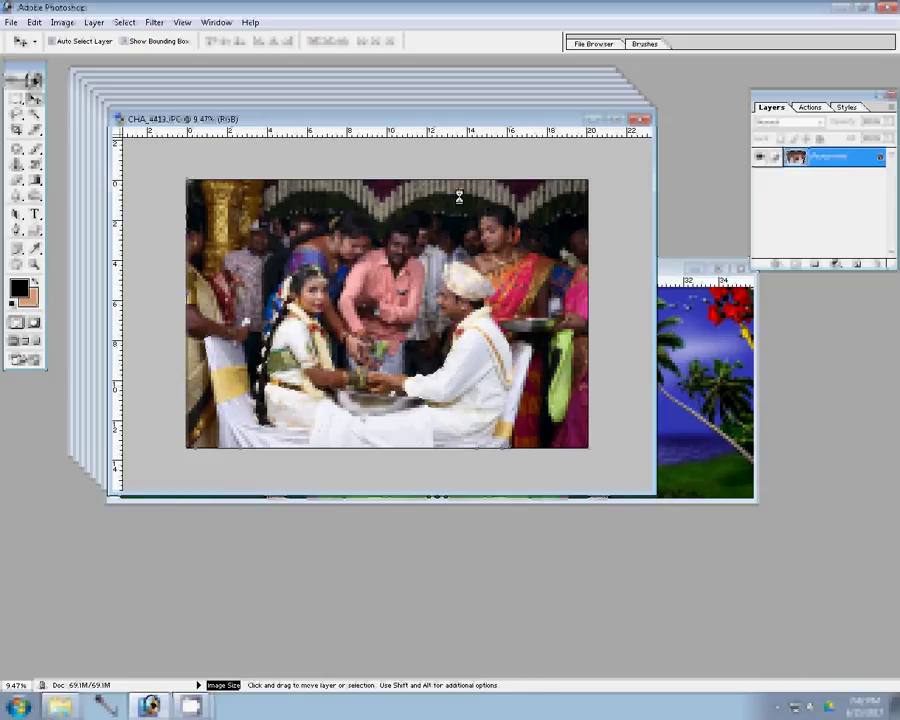
Show the Actions palette, fit the photo on screen, and return to the Move tool
{"action": "left_click", "coordinate": [810, 108]}
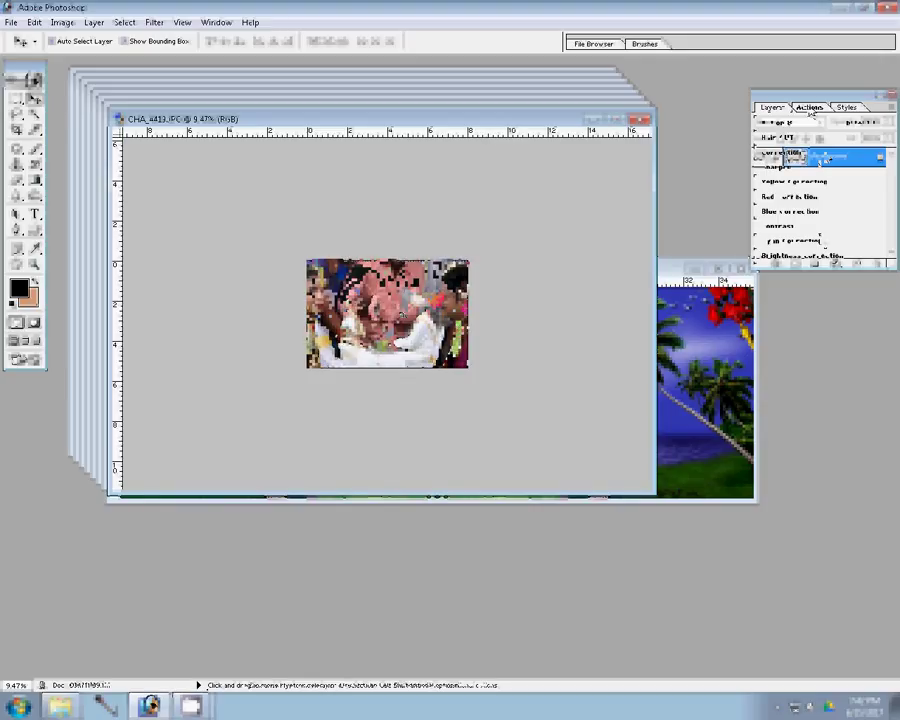
{"action": "key", "text": "z"}
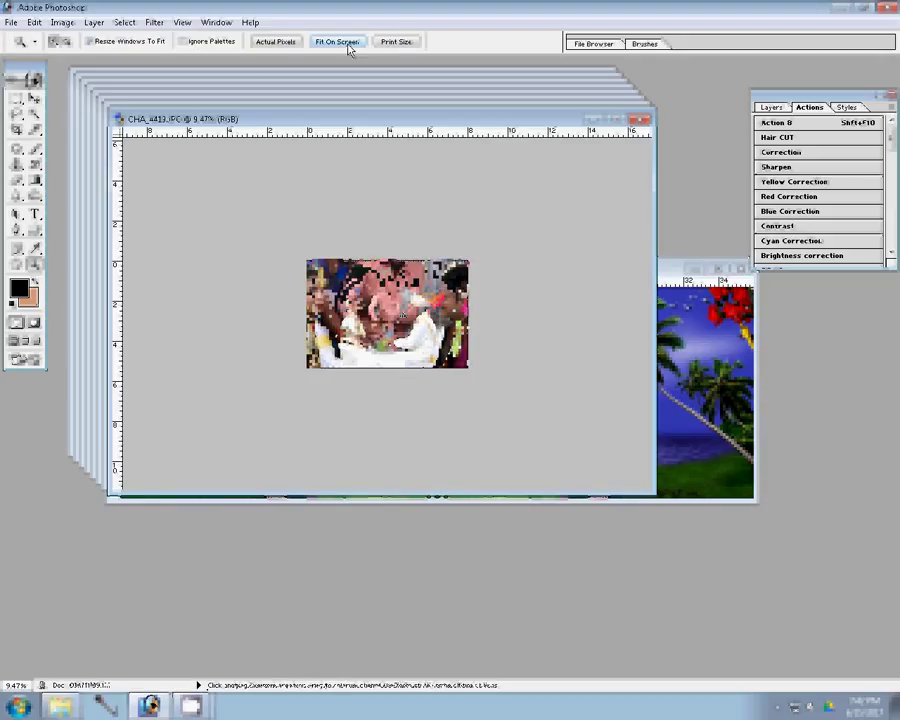
{"action": "left_click", "coordinate": [348, 45]}
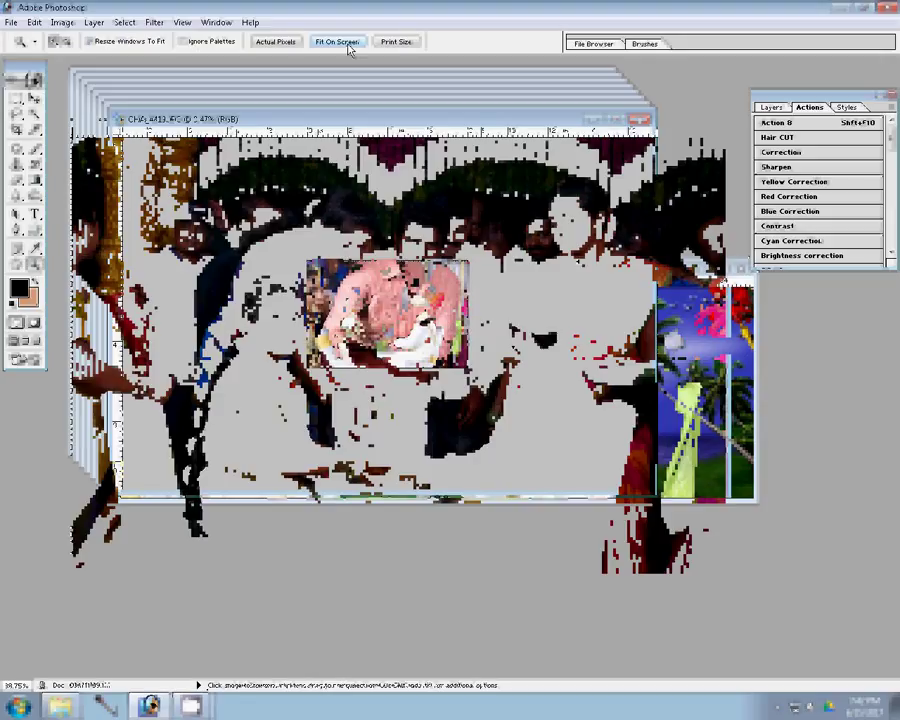
{"action": "key", "text": "v"}
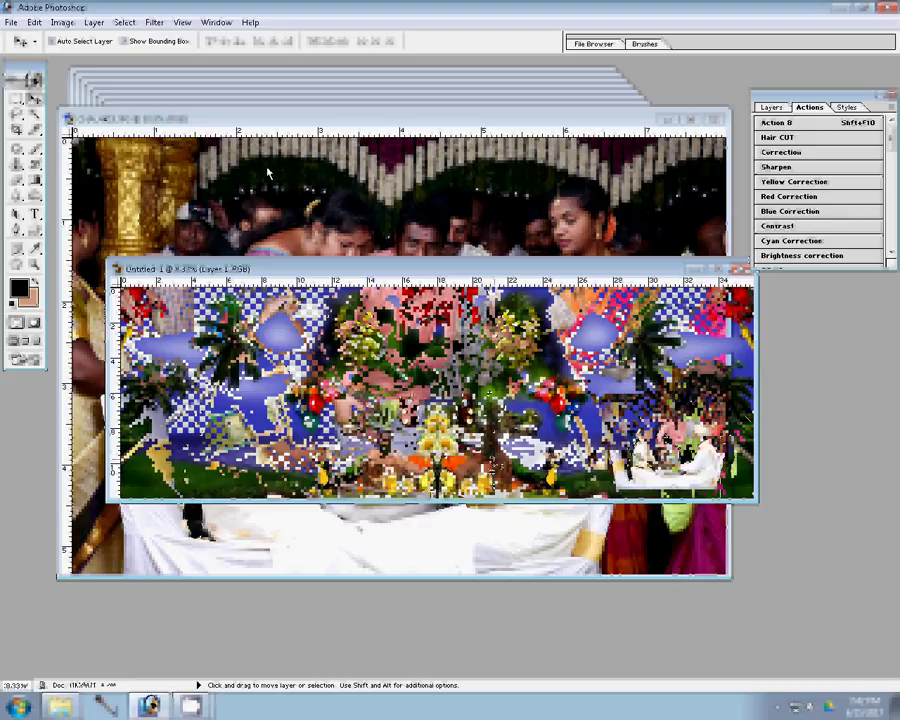
Close the already-placed ceremony photo without saving
{"action": "left_click", "coordinate": [152, 155]}
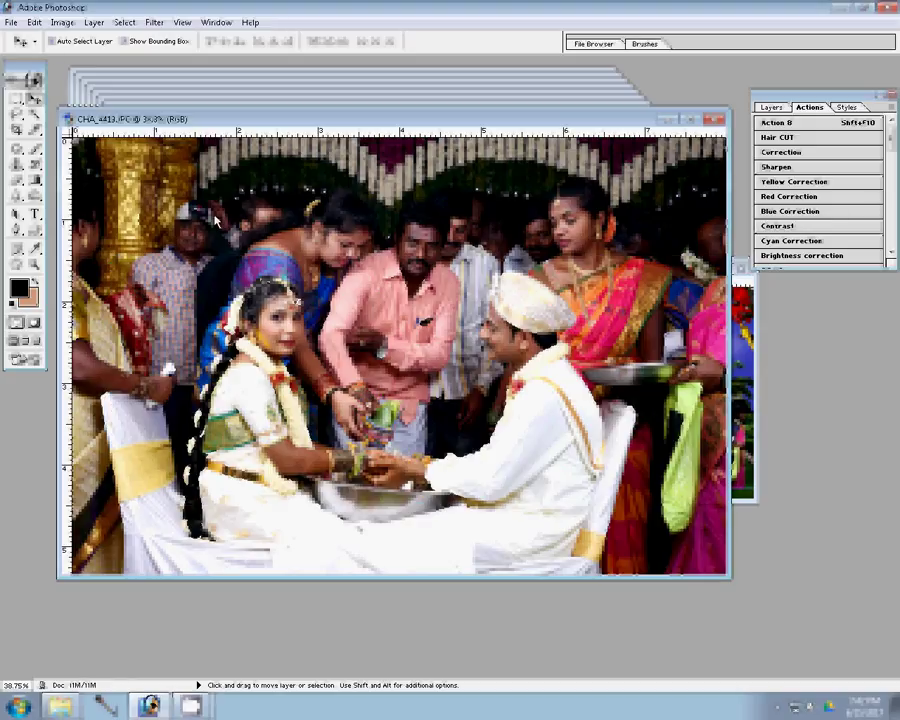
{"action": "left_click", "coordinate": [714, 120]}
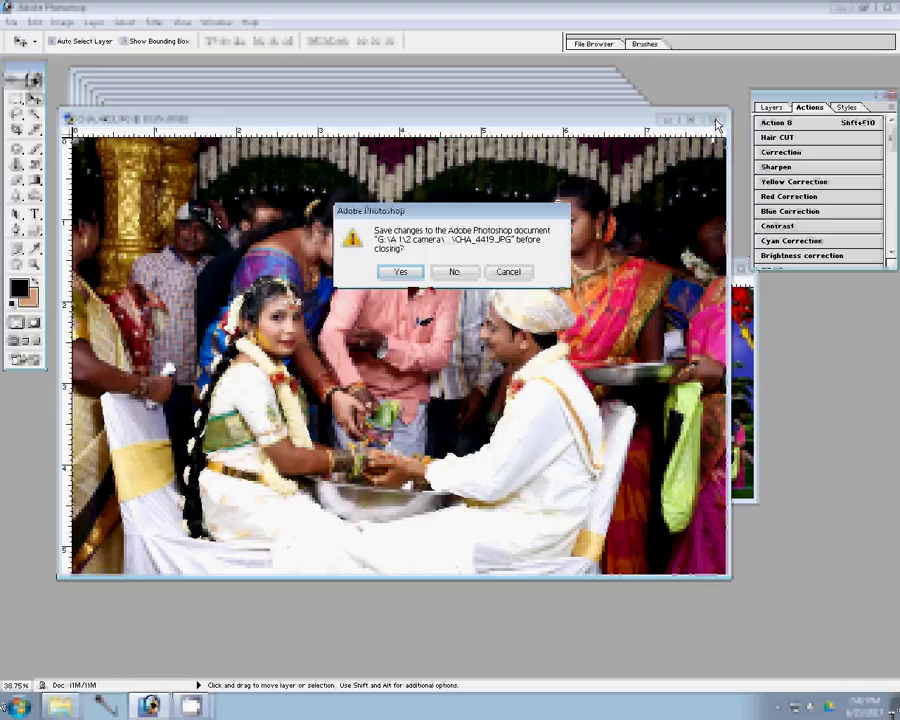
{"action": "left_click", "coordinate": [454, 271]}
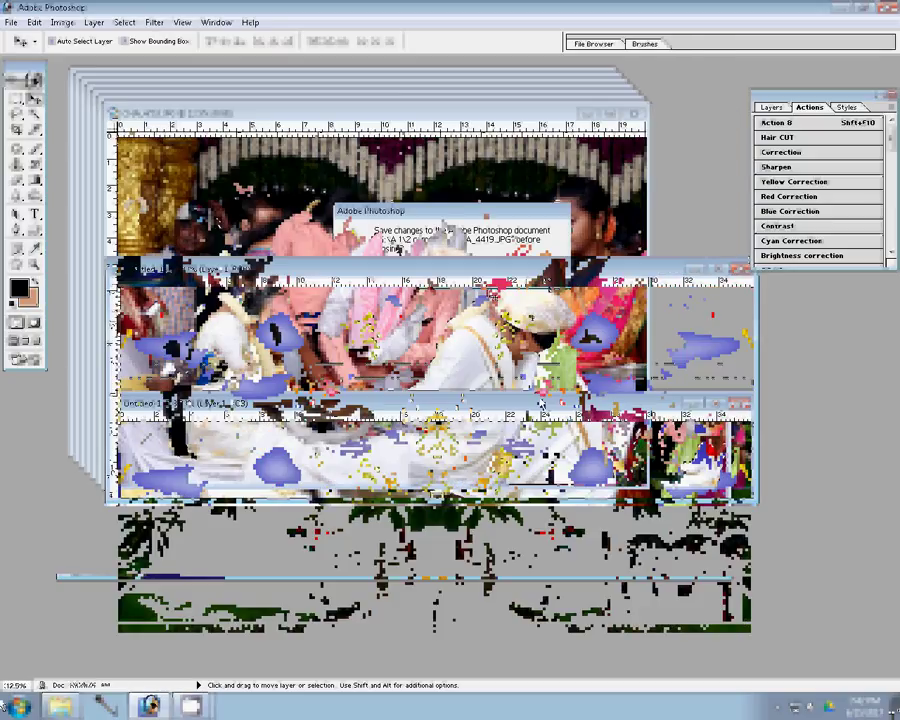
Resize the next photo to 8 inches wide and drag it to the collage's top-right
{"action": "key", "text": "ctrl+alt+i"}
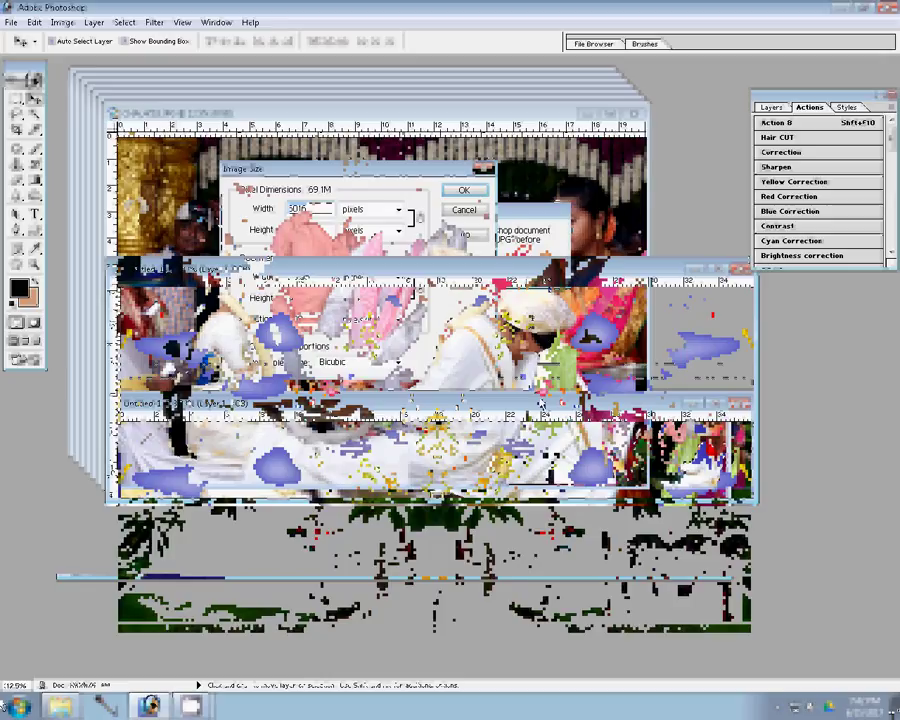
{"action": "type", "text": "8"}
{"action": "key", "text": "Return"}
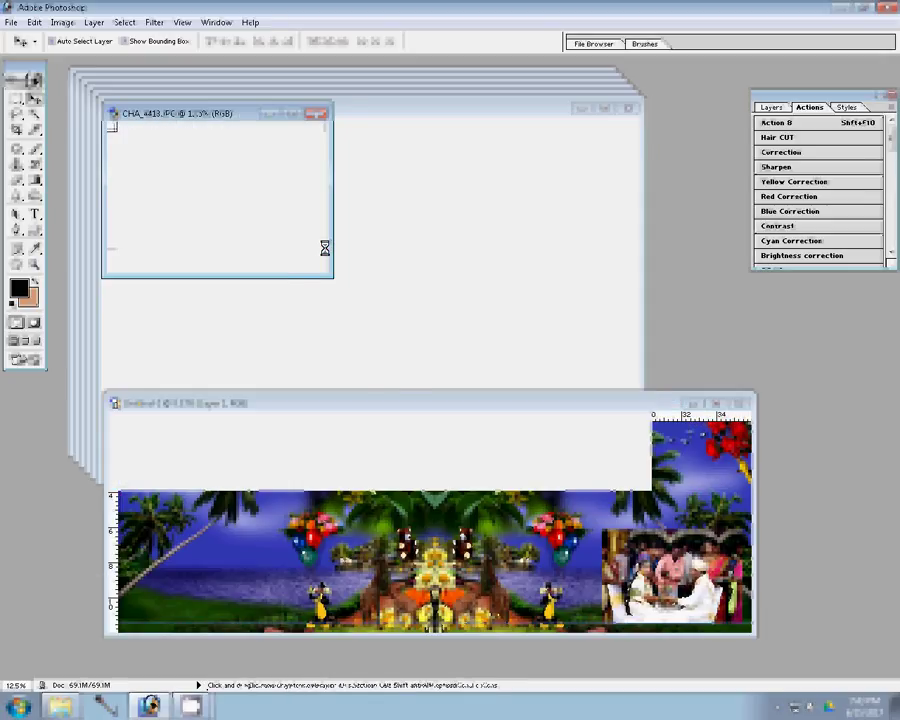
{"action": "left_click_drag", "start_coordinate": [678, 432], "coordinate": [676, 433]}
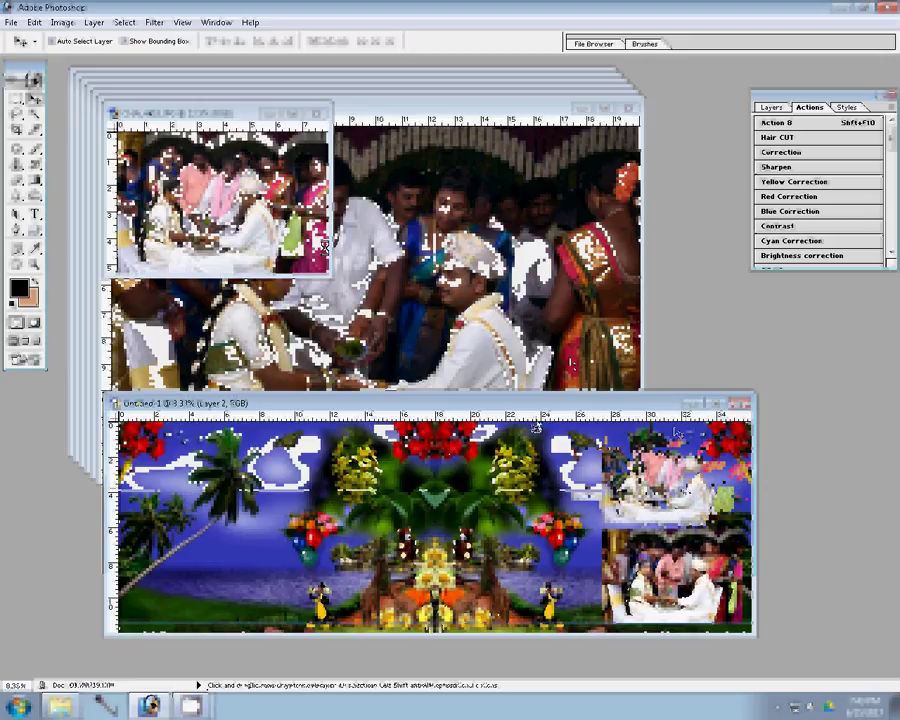
Close CHA_4418 unsaved, resize CHA_4417 to 23.583, and run the Correction action
{"action": "key", "text": "ctrl+w"}
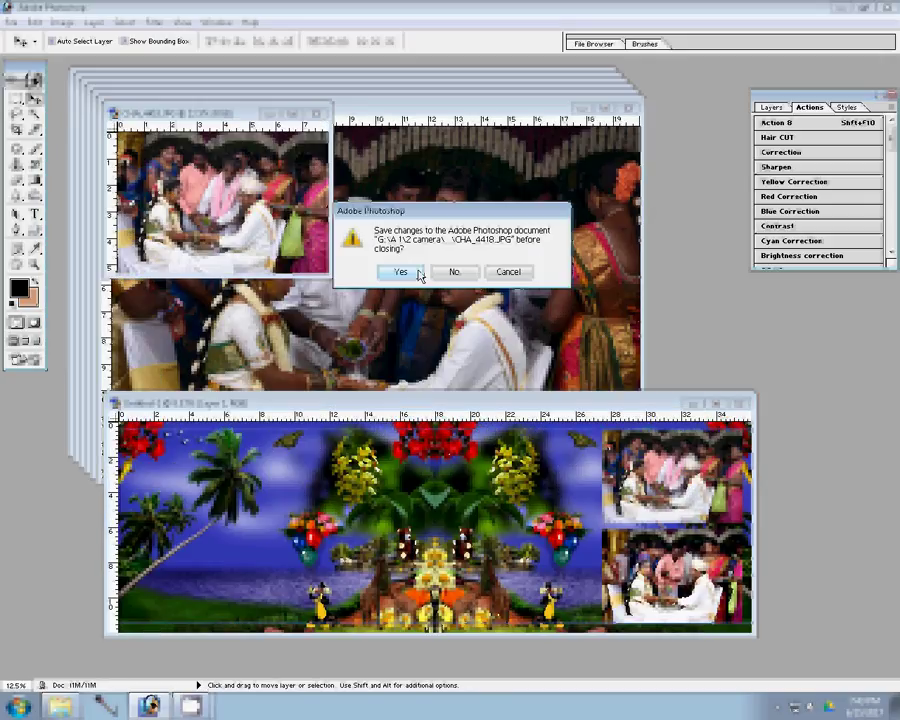
{"action": "left_click", "coordinate": [456, 273]}
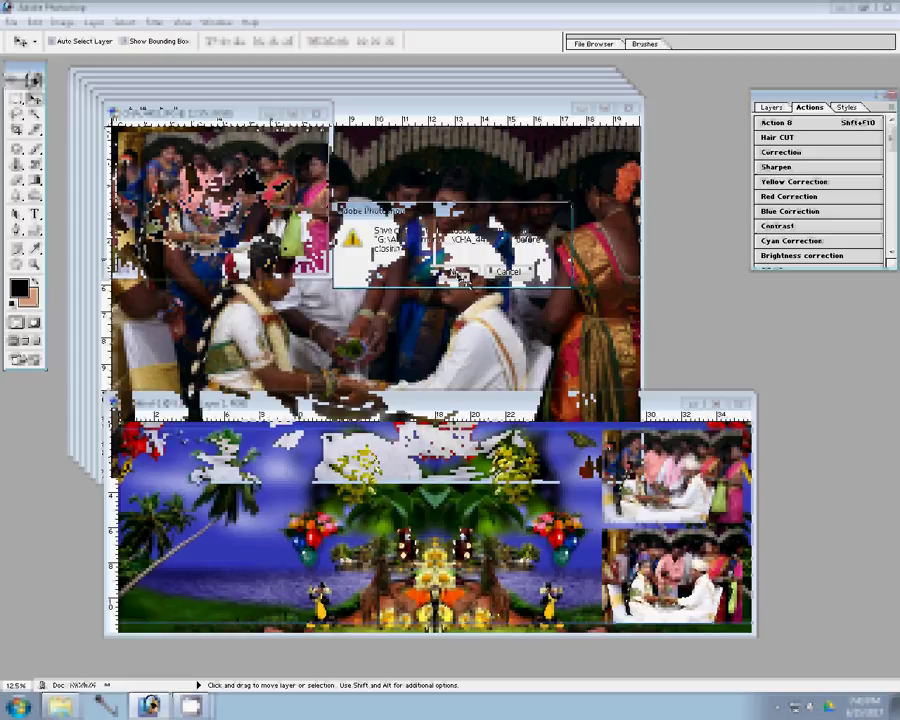
{"action": "key", "text": "ctrl+alt+i"}
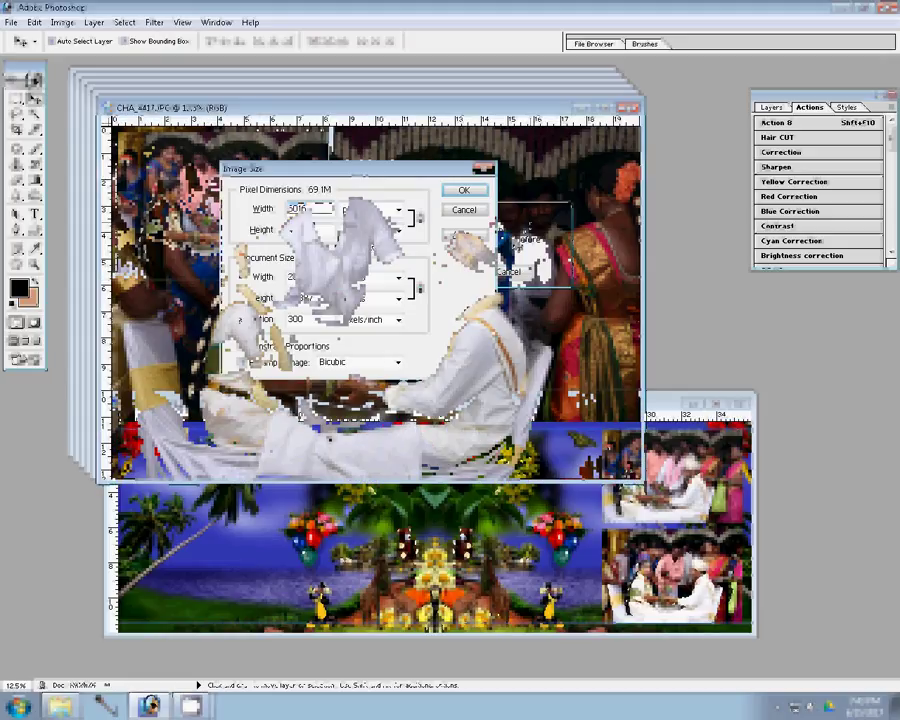
{"action": "type", "text": "23.583"}
{"action": "left_click", "coordinate": [452, 194]}
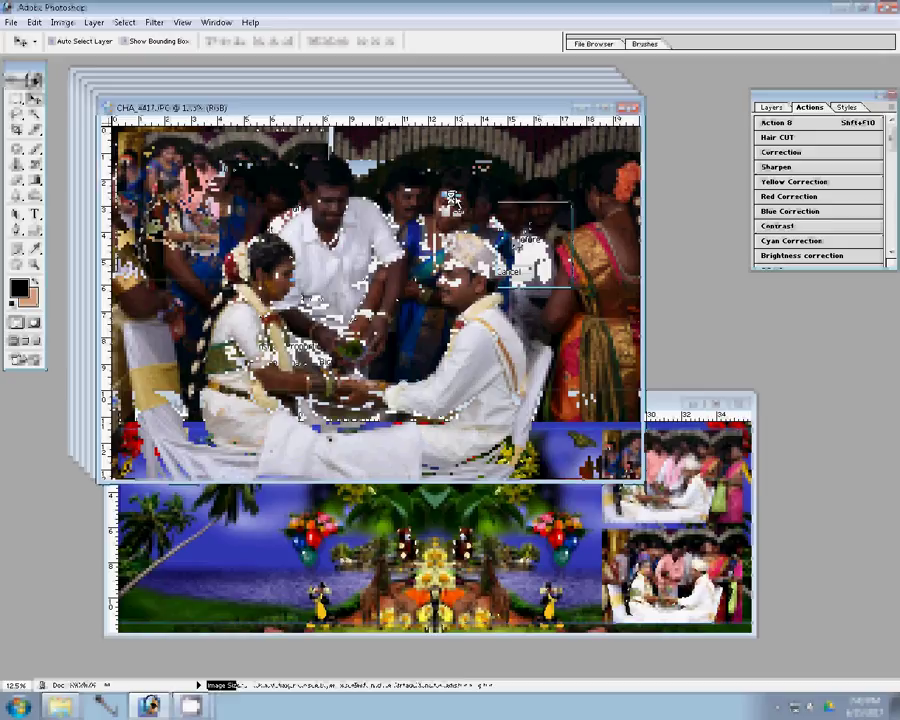
{"action": "left_click", "coordinate": [790, 152]}
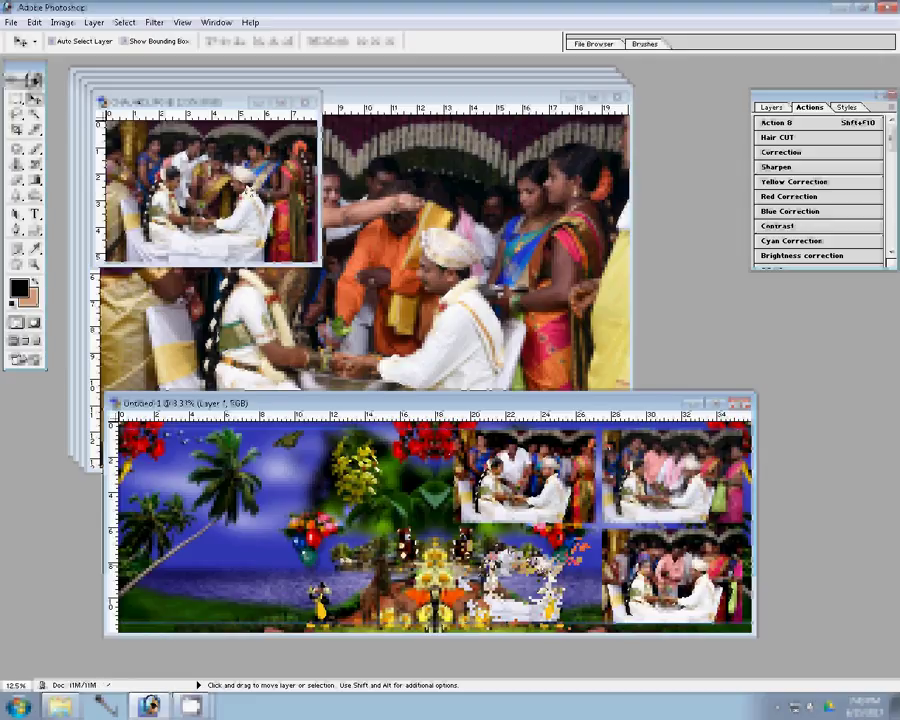
Close the finished photo unsaved, resize the next one to 6040, and bring its document forward
{"action": "key", "text": "n"}
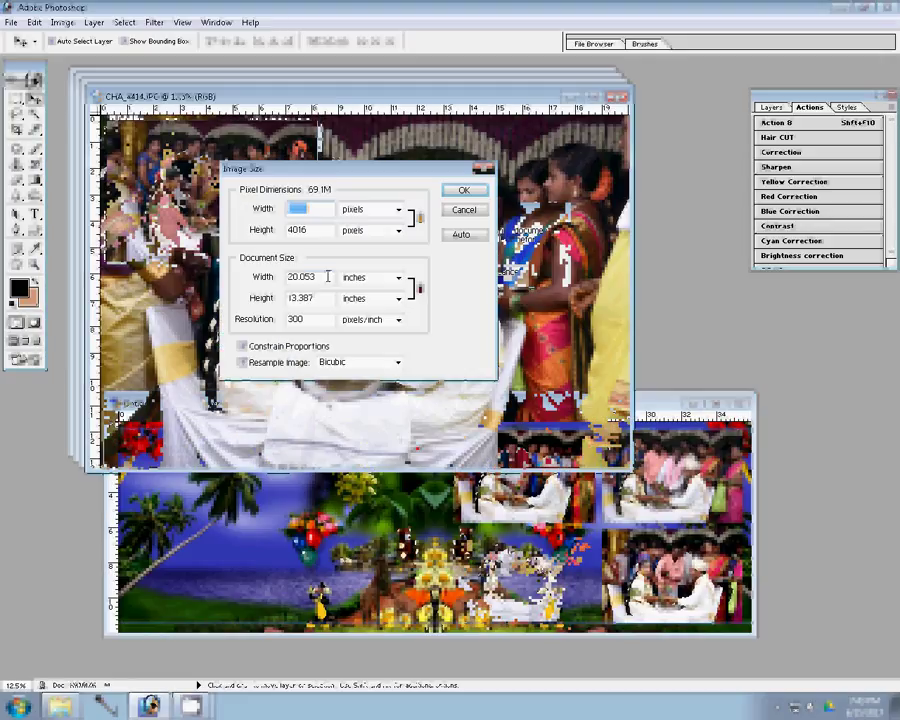
{"action": "type", "text": "6040"}
{"action": "left_click", "coordinate": [463, 190]}
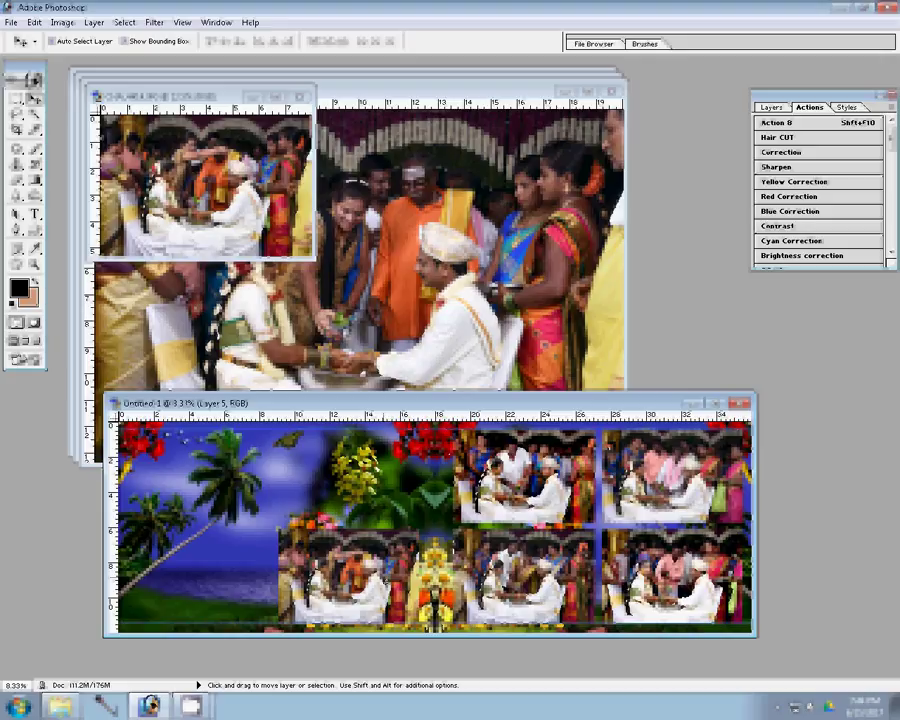
{"action": "left_click", "coordinate": [374, 366]}
Close the previous photo unsaved, resize CHA_4413 to 8 inches wide, and drag it into the collage as Layer 6
{"action": "key", "text": "ctrl+w"}
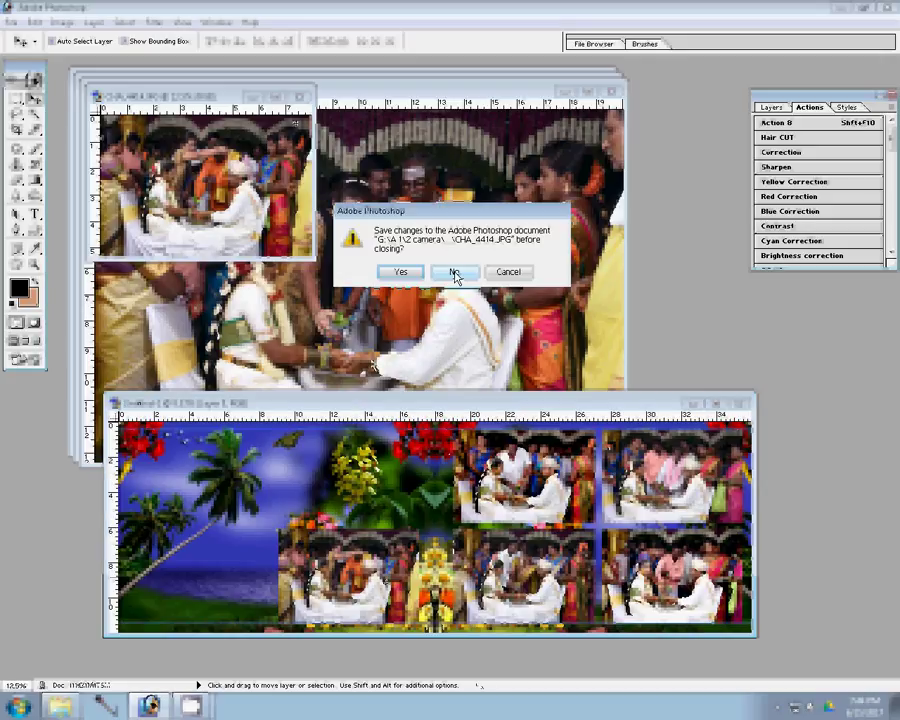
{"action": "left_click", "coordinate": [456, 272]}
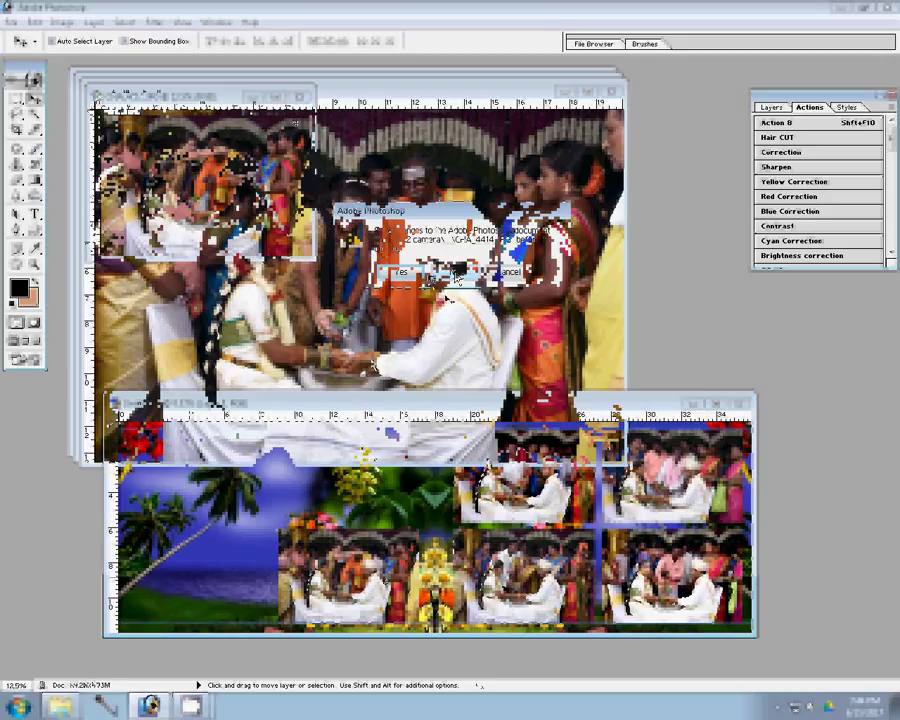
{"action": "key", "text": "ctrl+alt+i"}
{"action": "type", "text": "8"}
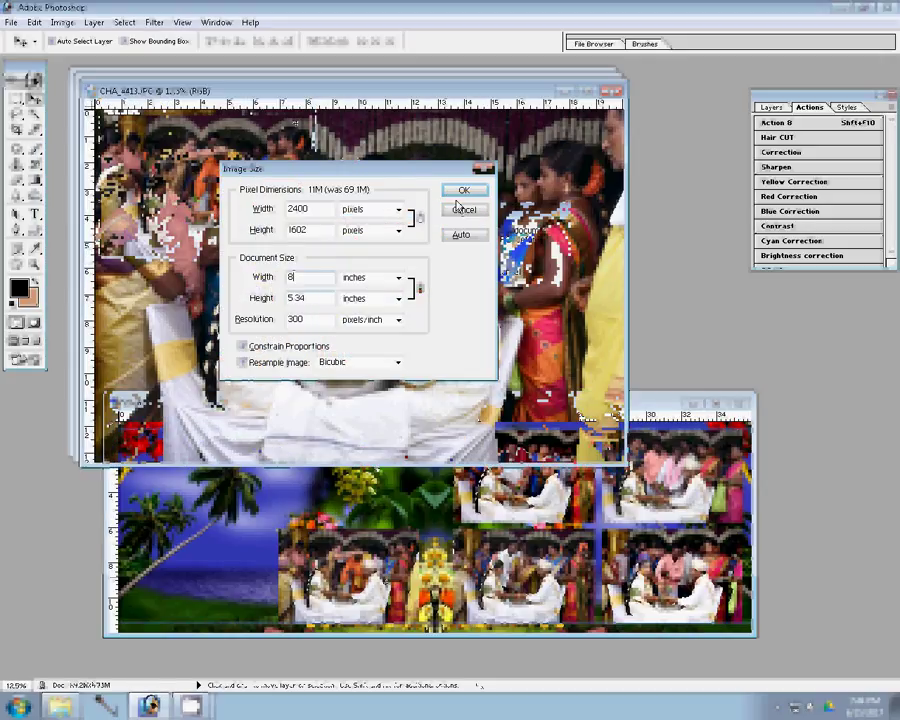
{"action": "left_click", "coordinate": [457, 205]}
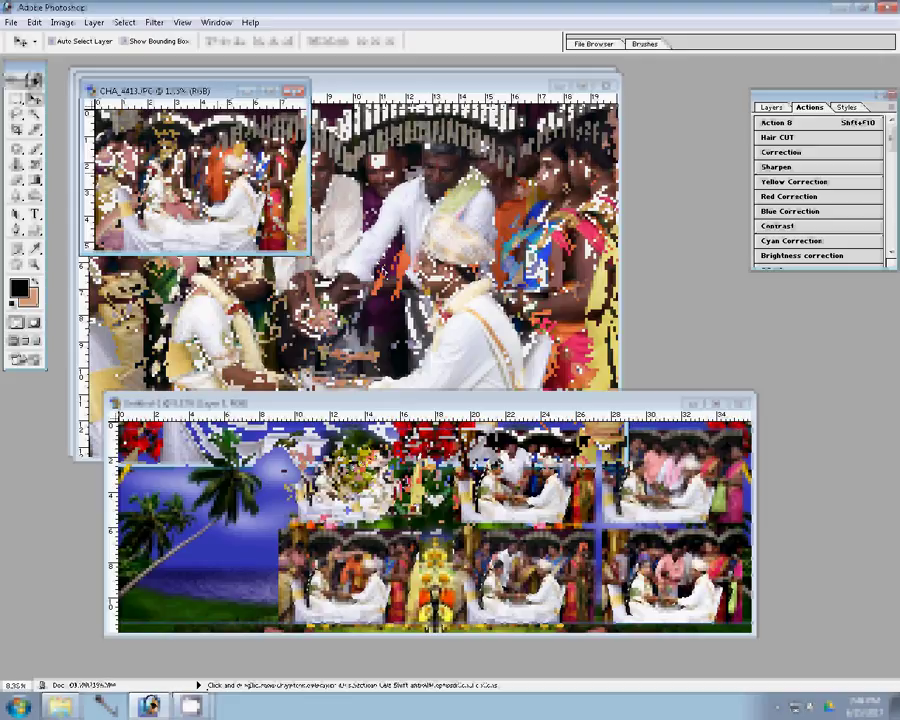
{"action": "left_click_drag", "start_coordinate": [288, 339], "coordinate": [285, 468]}
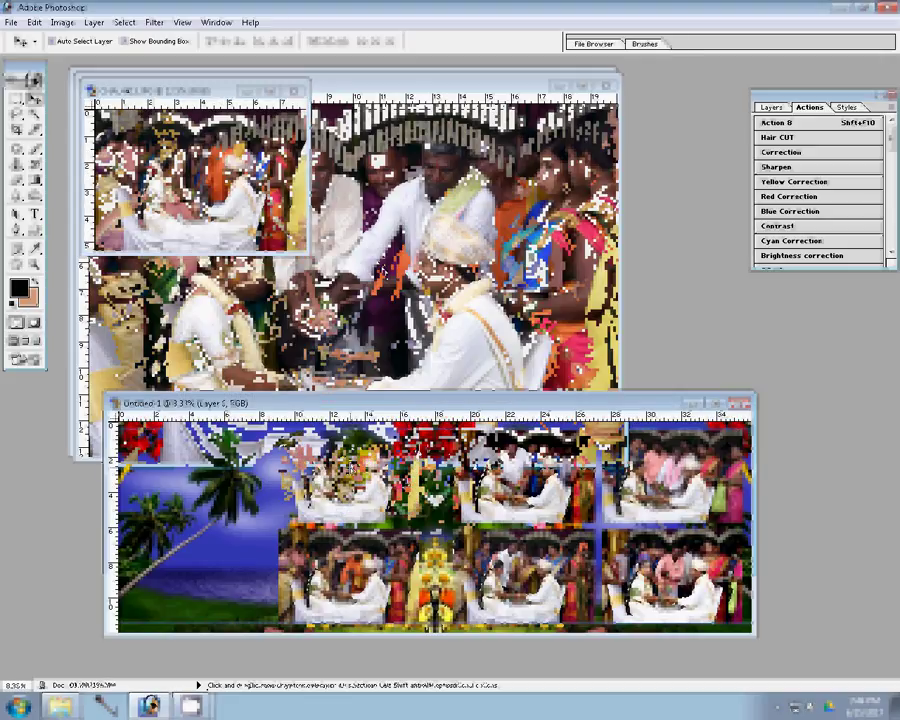
Close CHA_4413 unsaved and resize CHA_4412 to 10 inches wide
{"action": "left_click", "coordinate": [608, 85]}
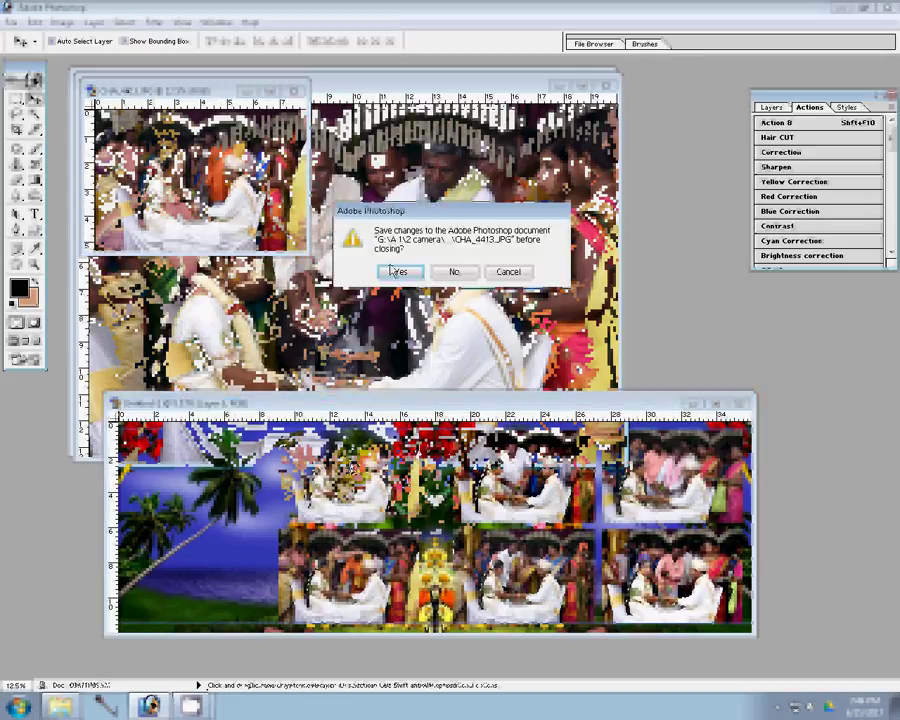
{"action": "left_click", "coordinate": [454, 272]}
{"action": "key", "text": "ctrl+alt+i"}
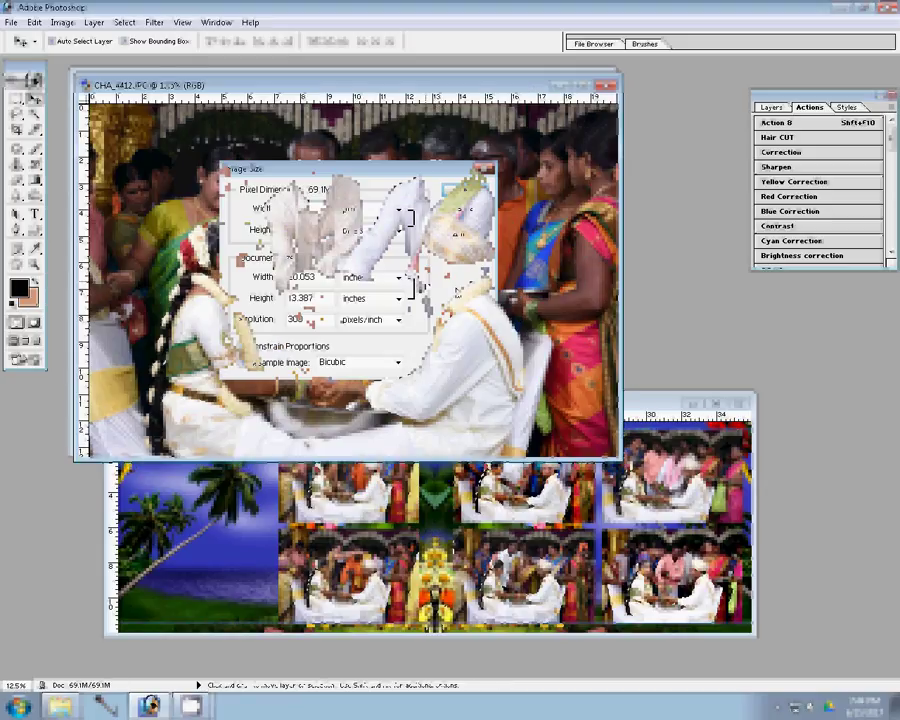
{"action": "type", "text": "10.000"}
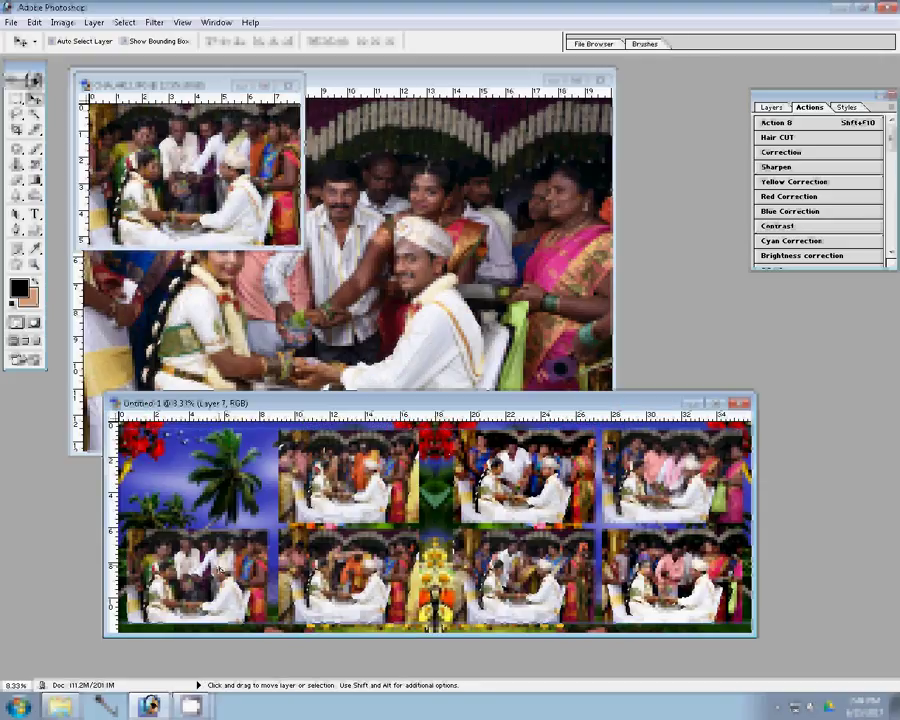
Close CHA_4412 unsaved and resize CHA_4421 to 10 inches wide
{"action": "key", "text": "ctrl+w"}
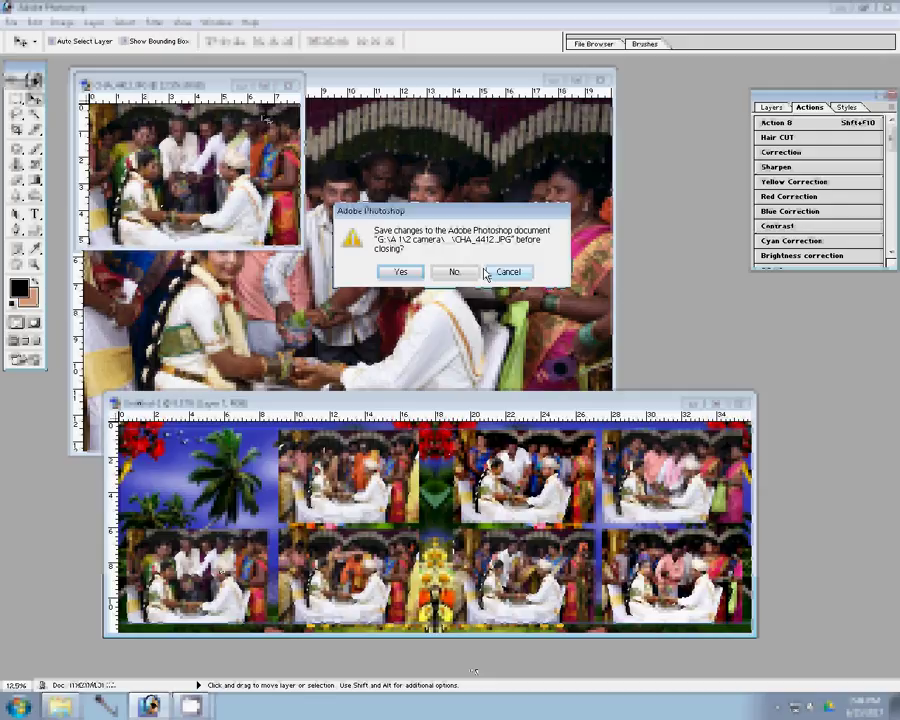
{"action": "left_click", "coordinate": [454, 272]}
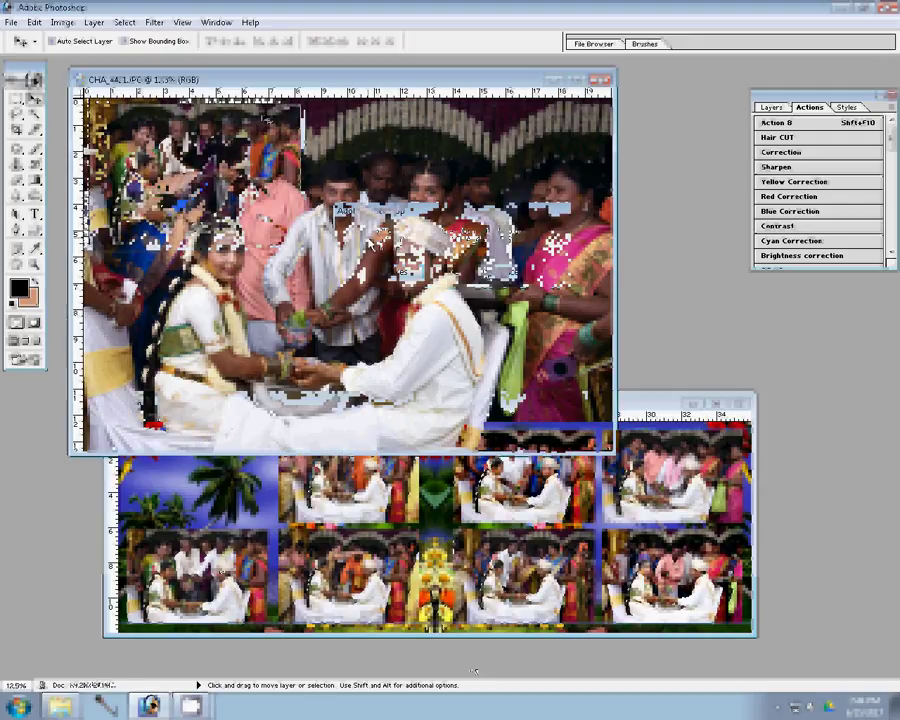
{"action": "key", "text": "ctrl+alt+i"}
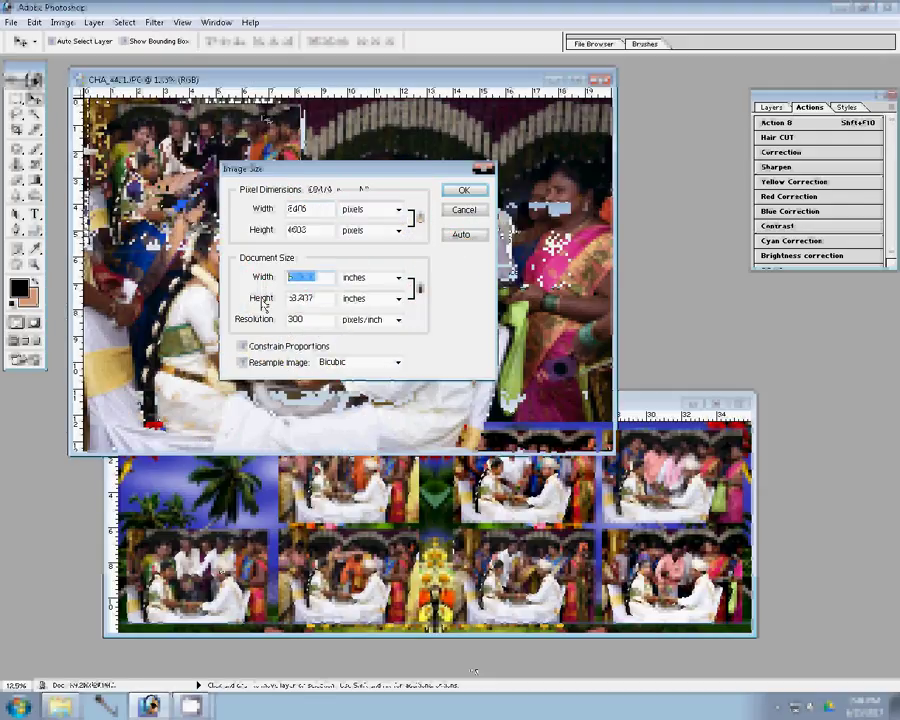
{"action": "key", "text": "Return"}
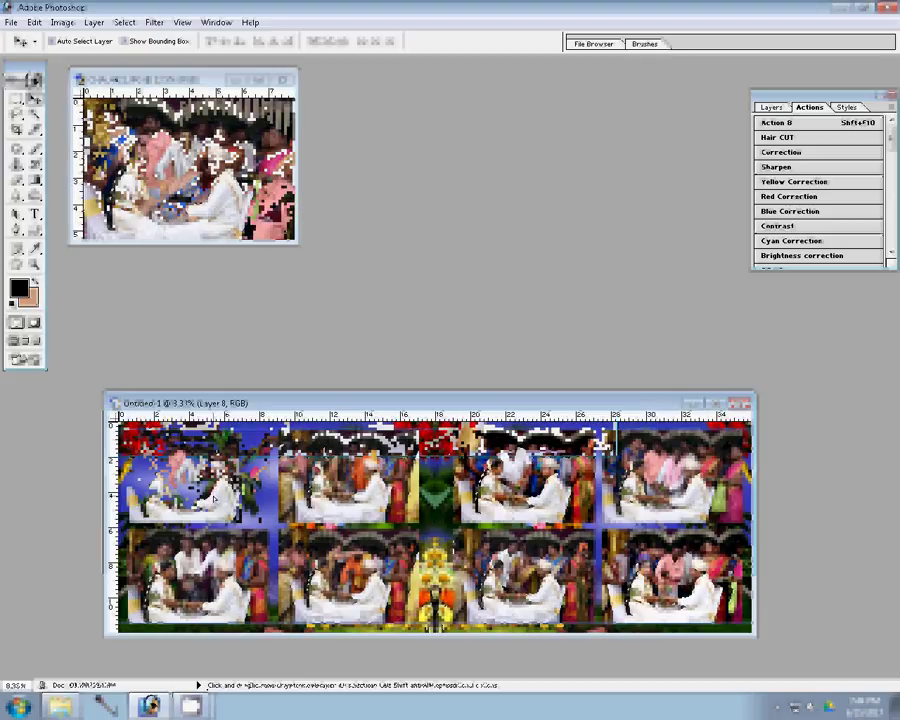
Close CHA_4421 unsaved, select Layer 3, and merge visible photo layers with Shift+Ctrl+E
{"action": "left_click", "coordinate": [280, 78]}
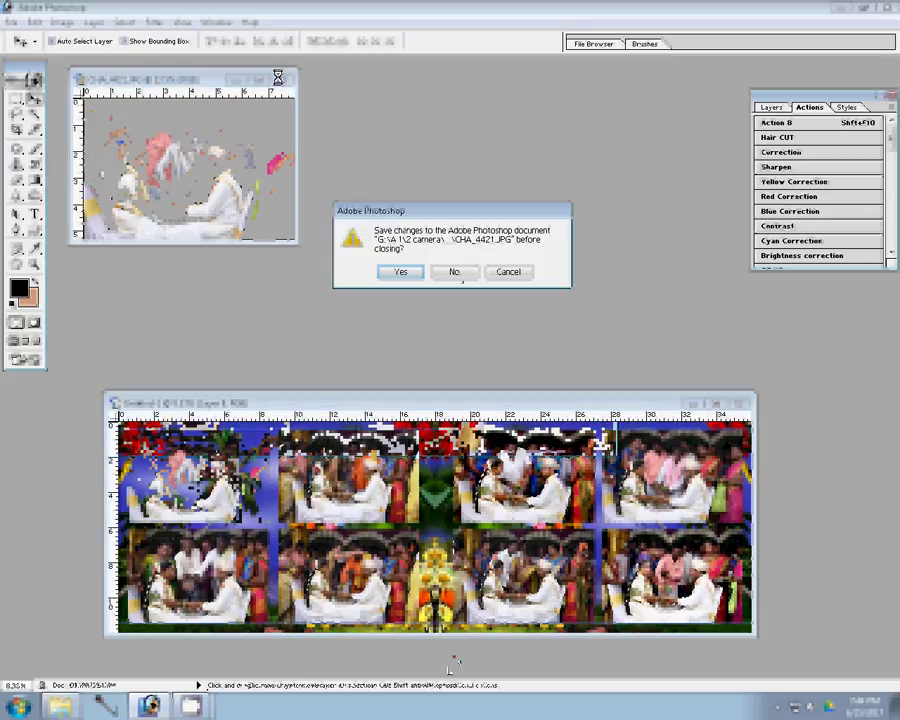
{"action": "left_click", "coordinate": [454, 271]}
{"action": "key", "text": "F7"}
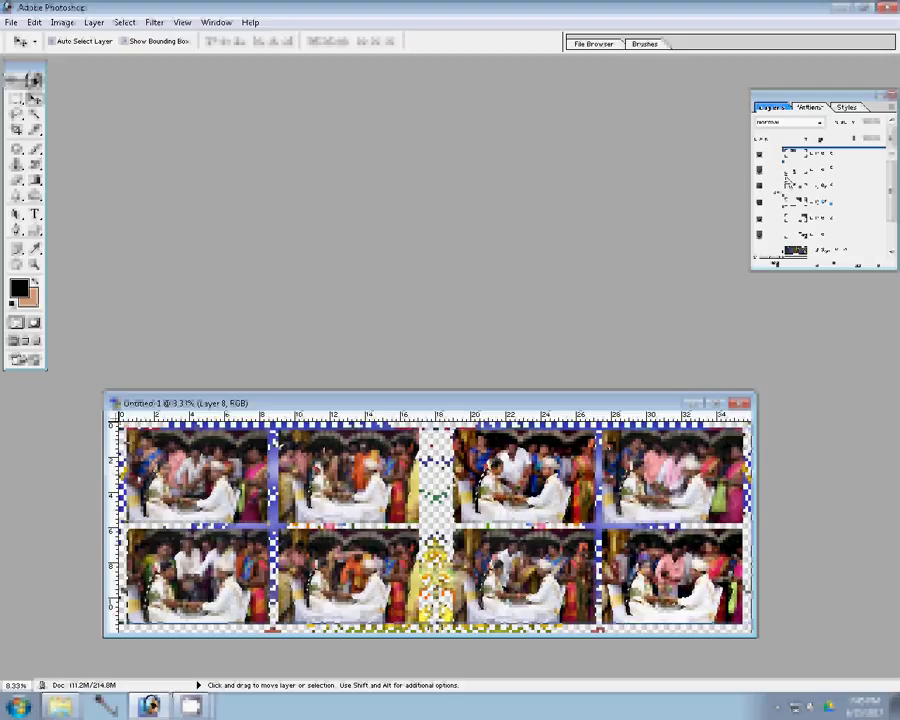
{"action": "left_click", "coordinate": [820, 201]}
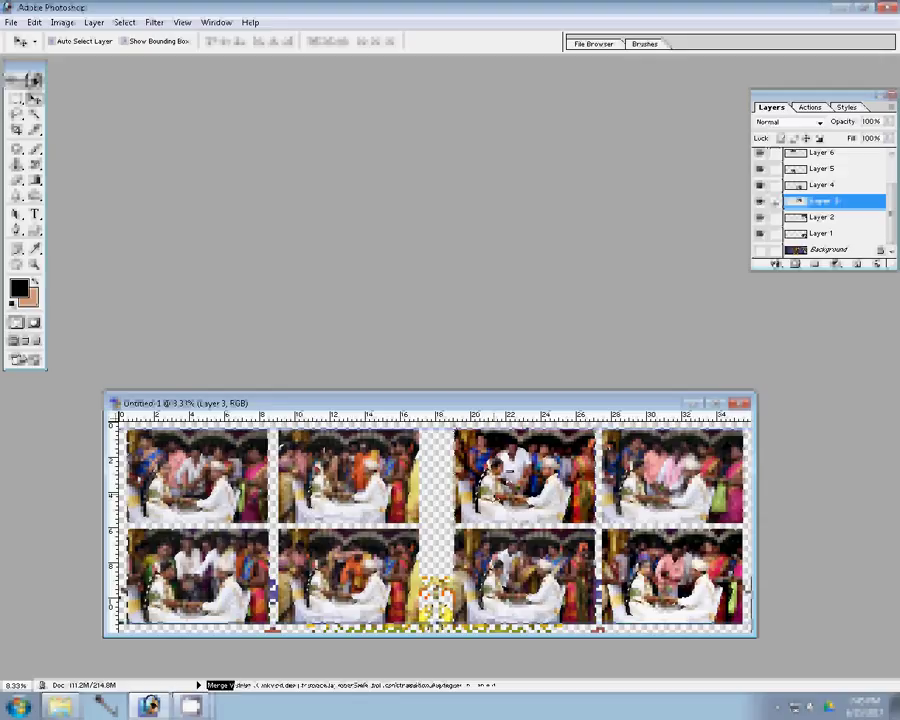
{"action": "key", "text": "shift+ctrl+e"}
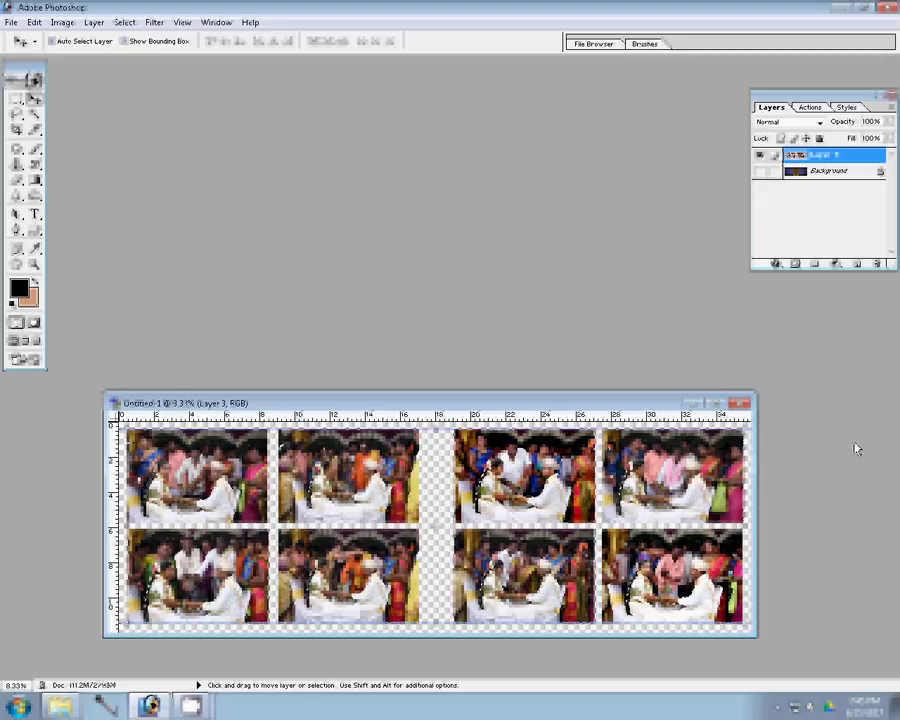
Add a Stroke effect to the merged layer using a Pattern fill
{"action": "left_click", "coordinate": [777, 264]}
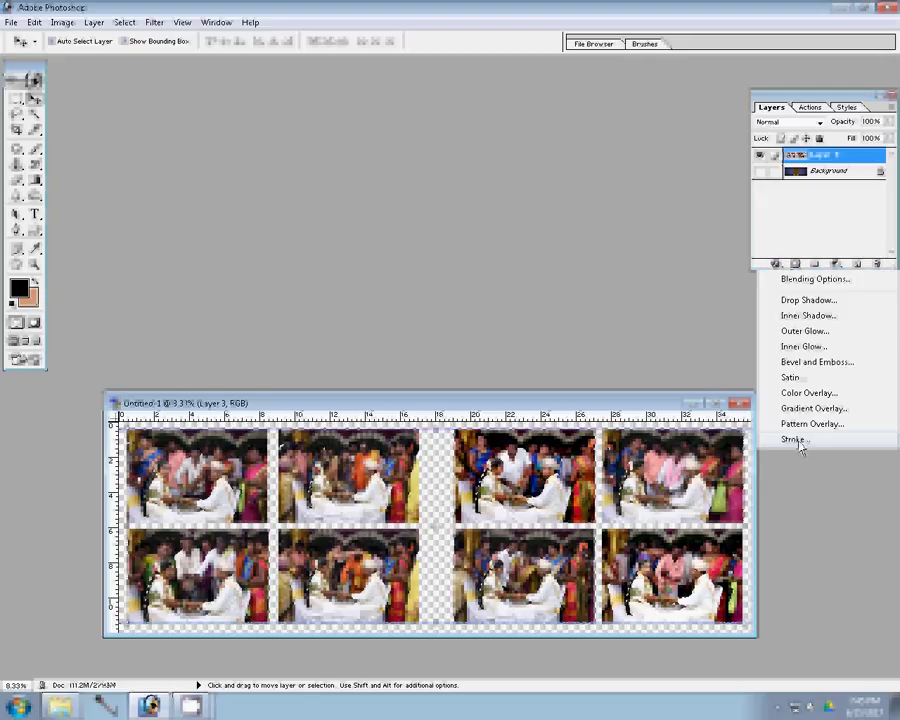
{"action": "left_click", "coordinate": [795, 440]}
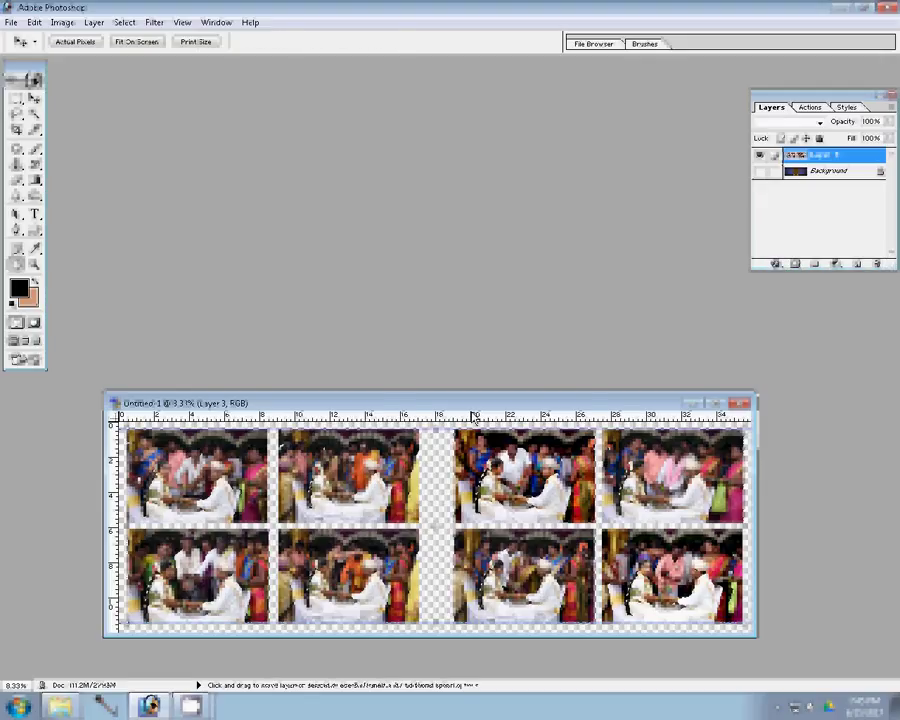
{"action": "left_click", "coordinate": [482, 422]}
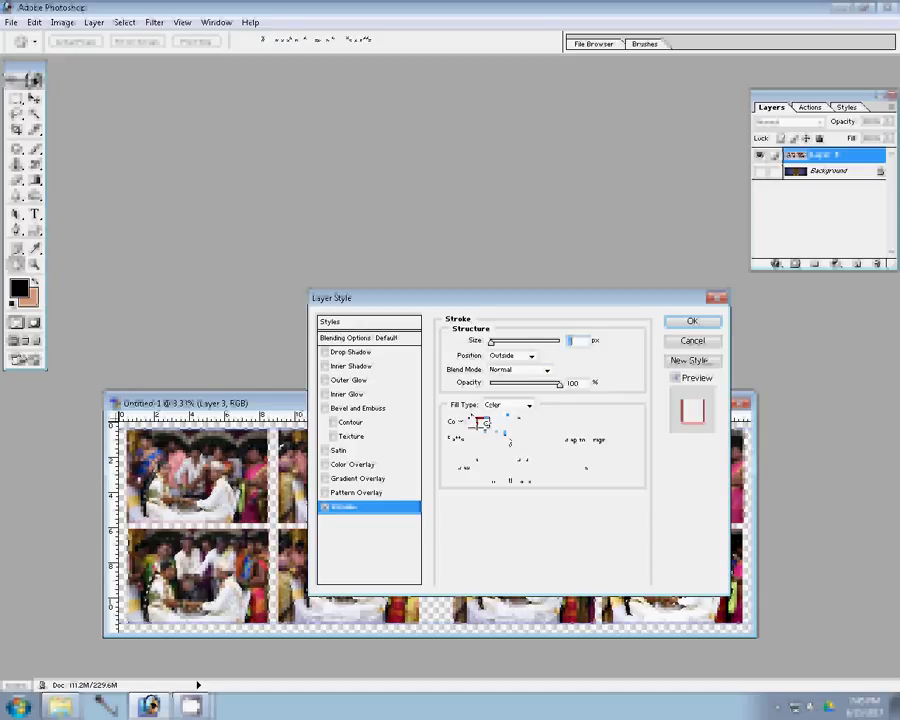
{"action": "left_click", "coordinate": [505, 442]}
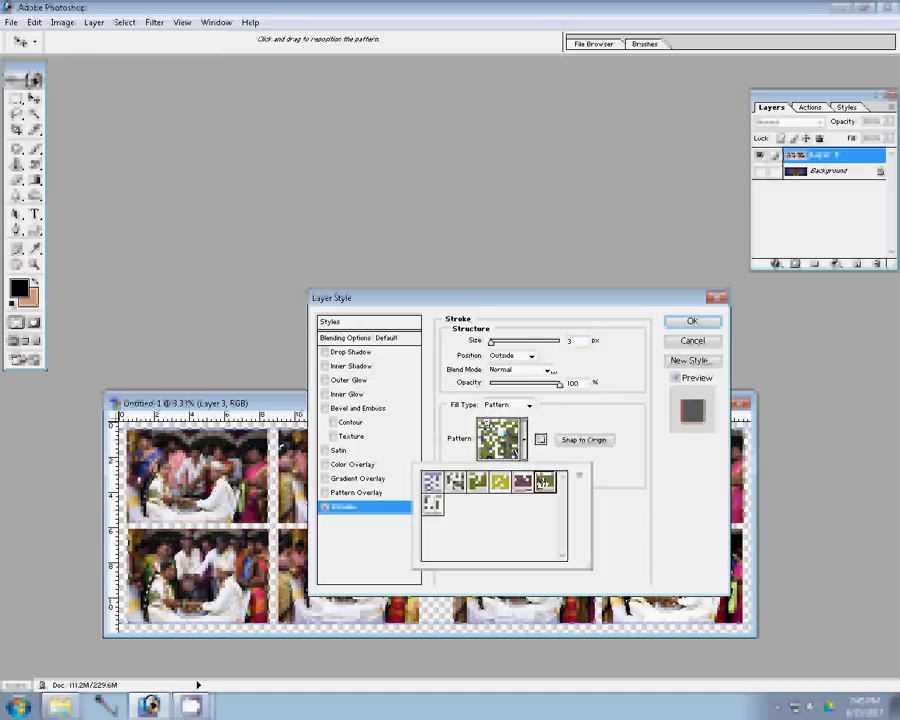
{"action": "double_click", "coordinate": [545, 483]}
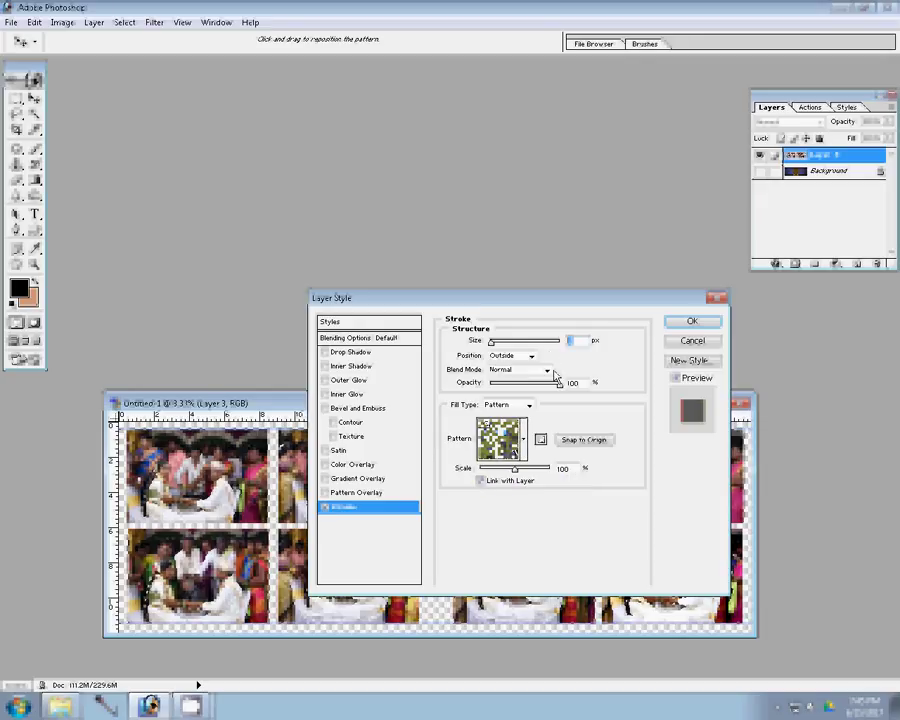
Set the pattern stroke size to 3 px and apply it
{"action": "type", "text": "44"}
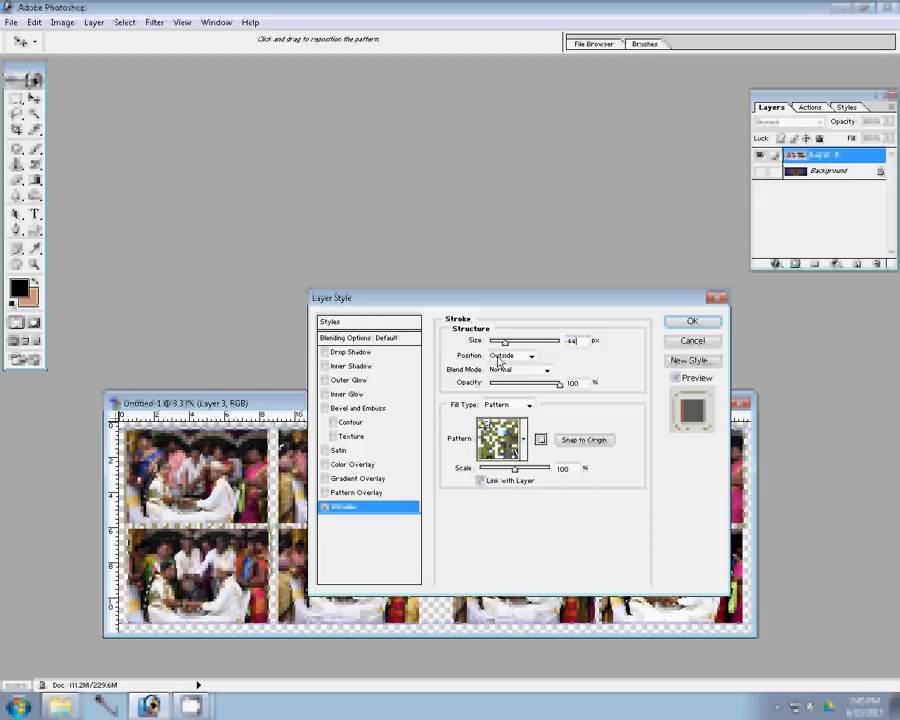
{"action": "left_click", "coordinate": [362, 493]}
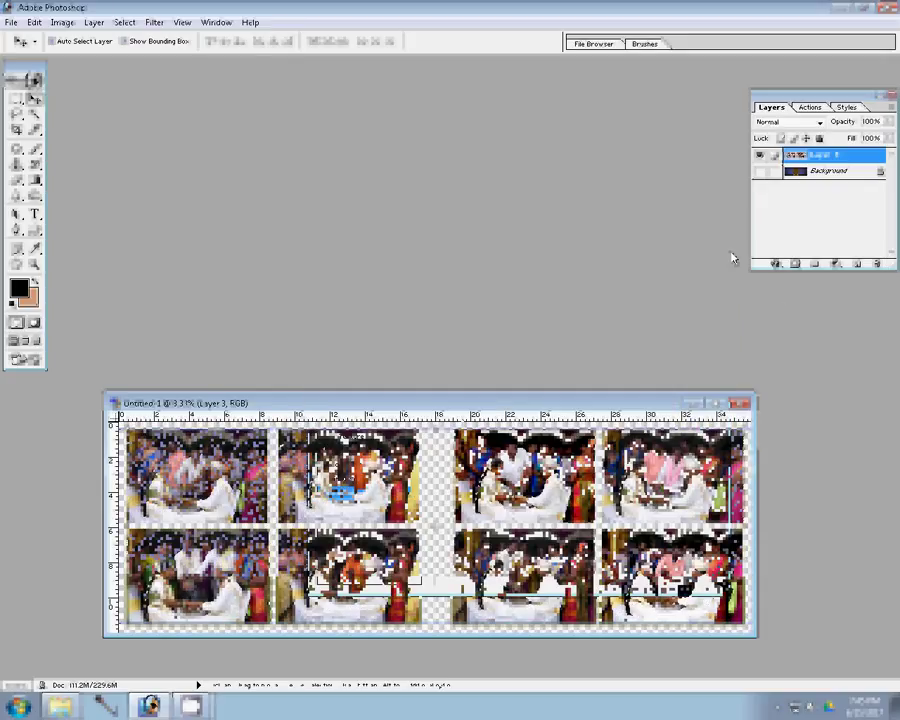
{"action": "key", "text": "h"}
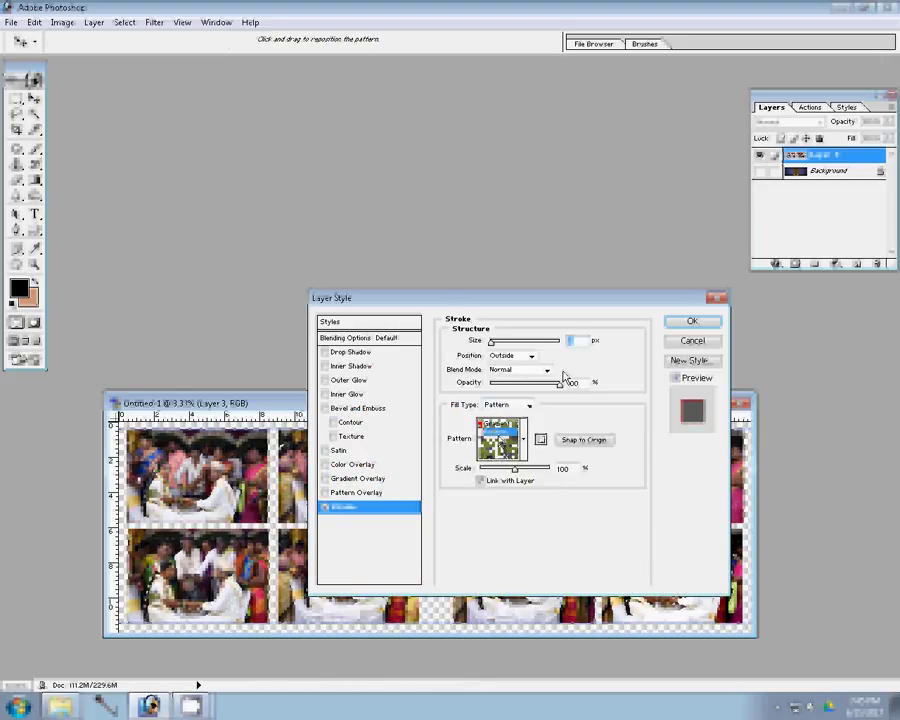
{"action": "type", "text": "3"}
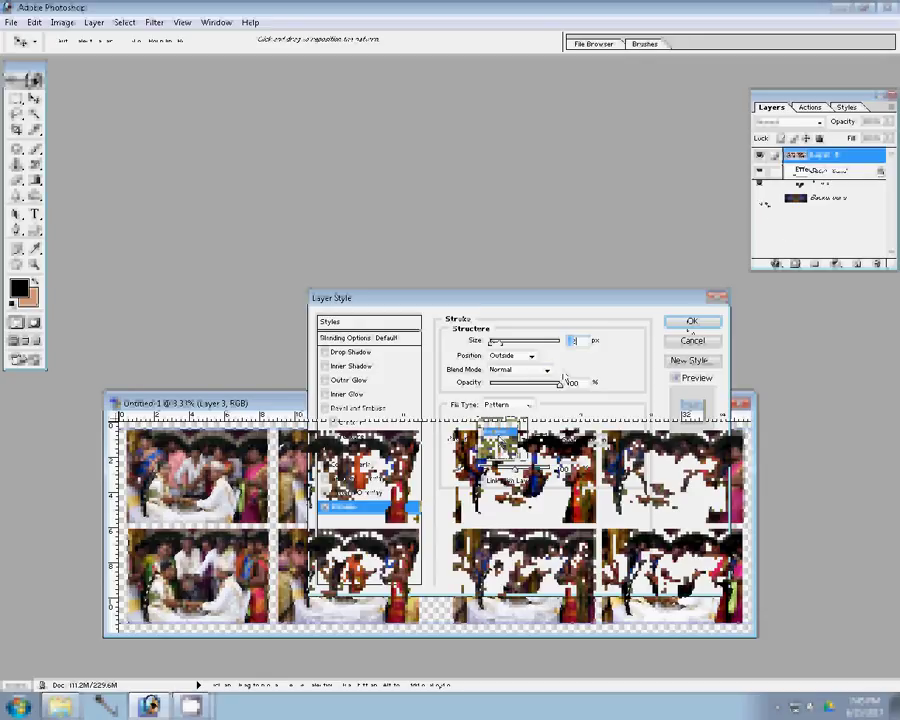
{"action": "key", "text": "Return"}
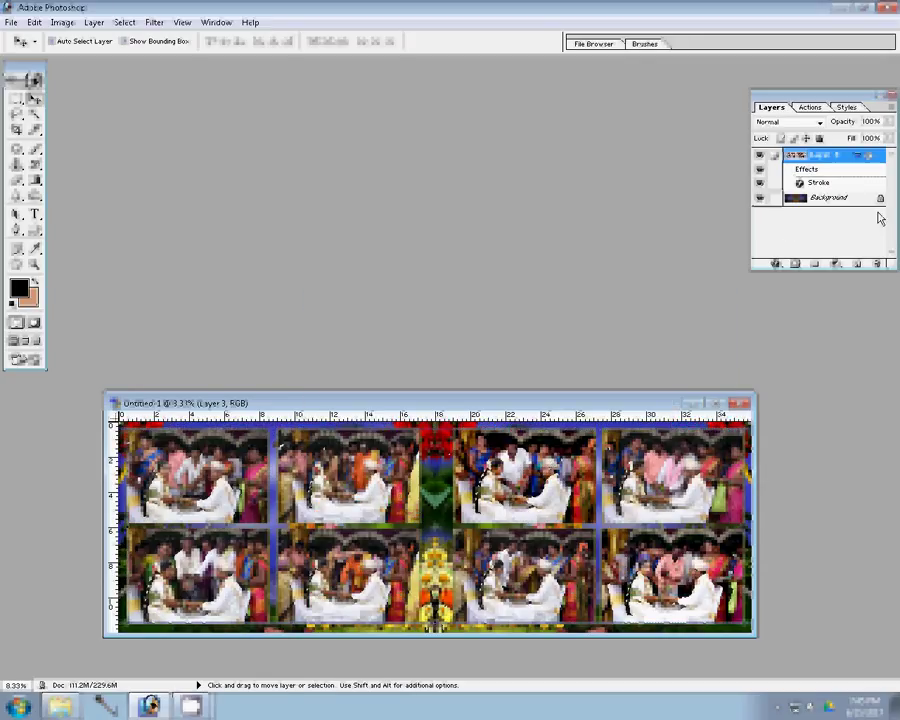
Save the collage as layered PSD 113.psd and close the document
{"action": "key", "text": "ctrl+s"}
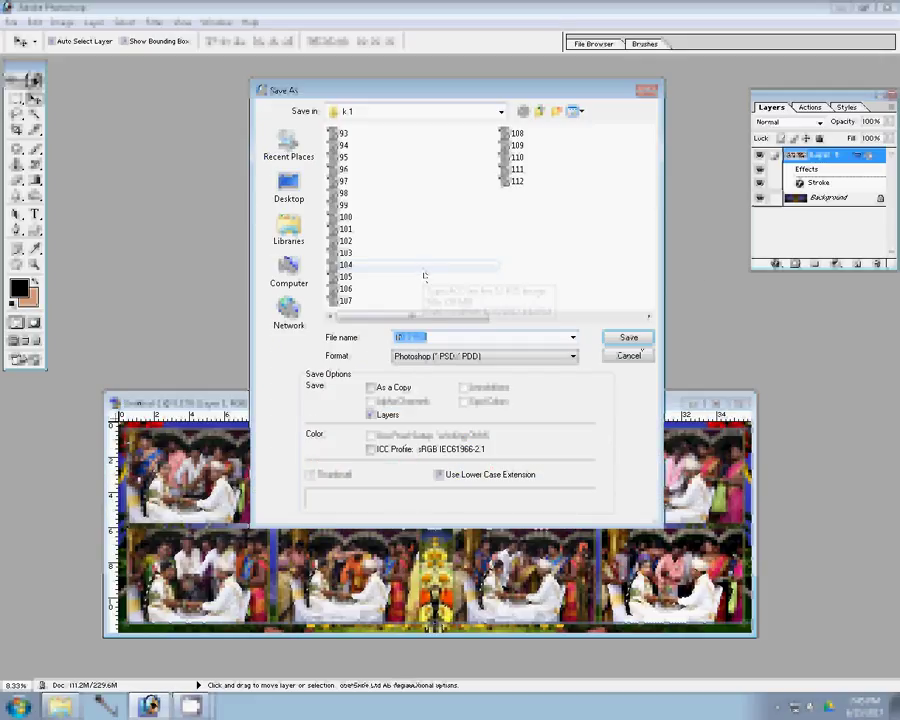
{"action": "key", "text": "Return"}
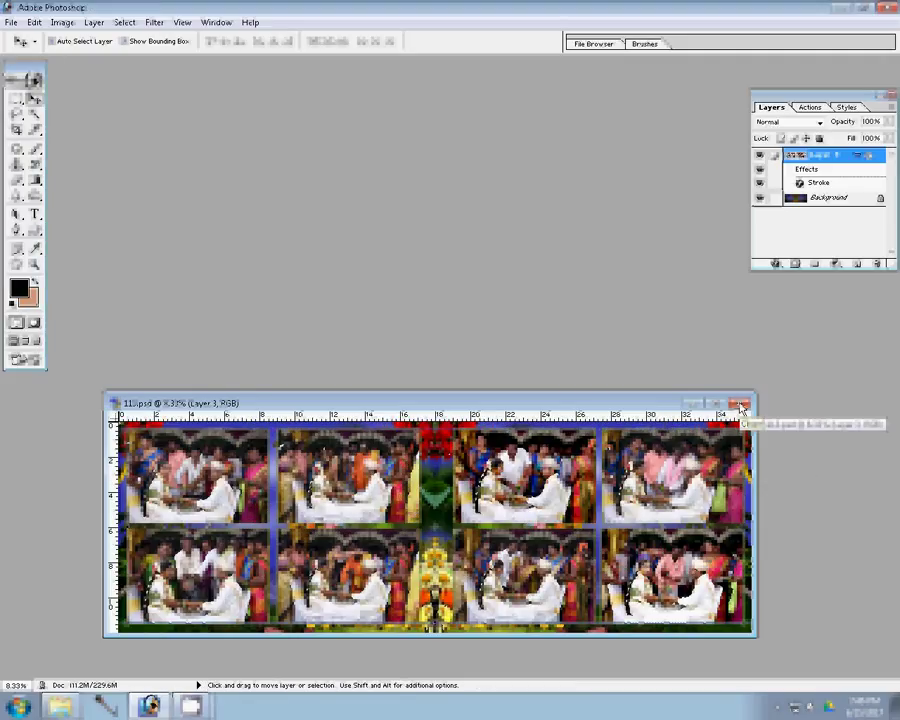
{"action": "left_click", "coordinate": [741, 405]}
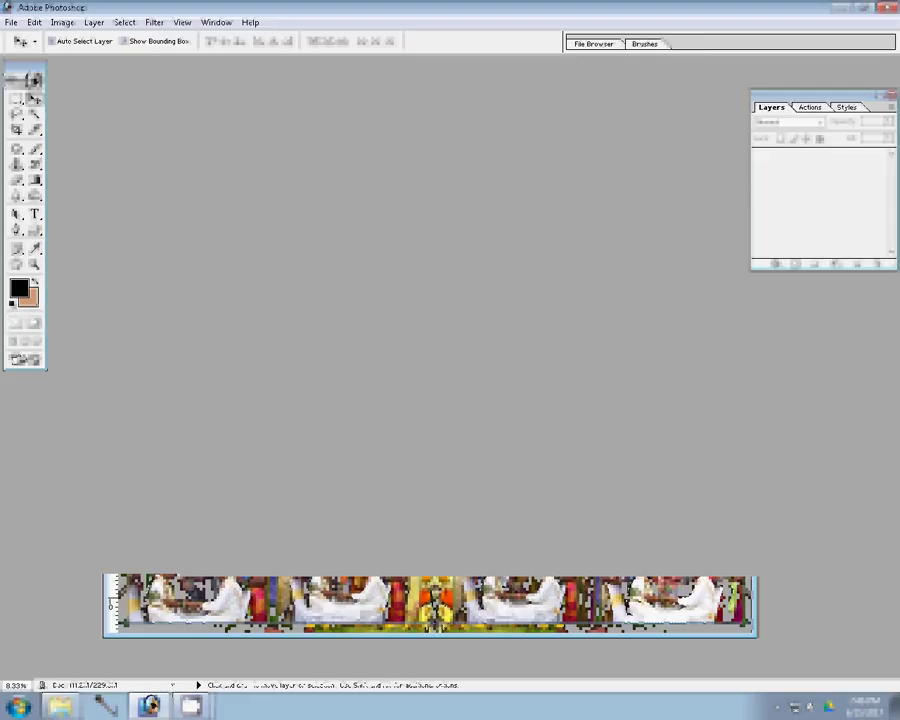